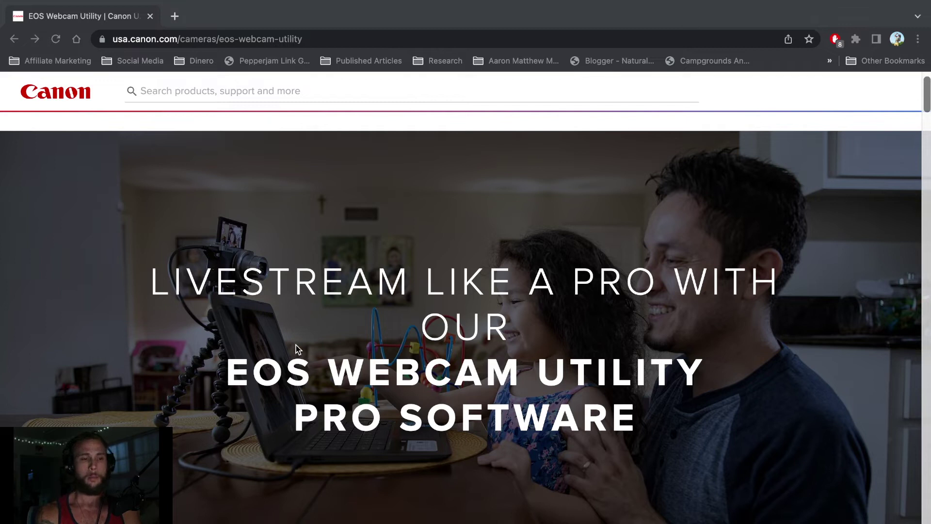
Scroll the EOS Webcam Utility page down to its product description and promo video
scroll(296, 345, down, 5)
Scroll past the features, compatible apps and download instructions to the EOS Digital Cameras model list
scroll(296, 343, down, 3)
scroll(297, 342, down, 3)
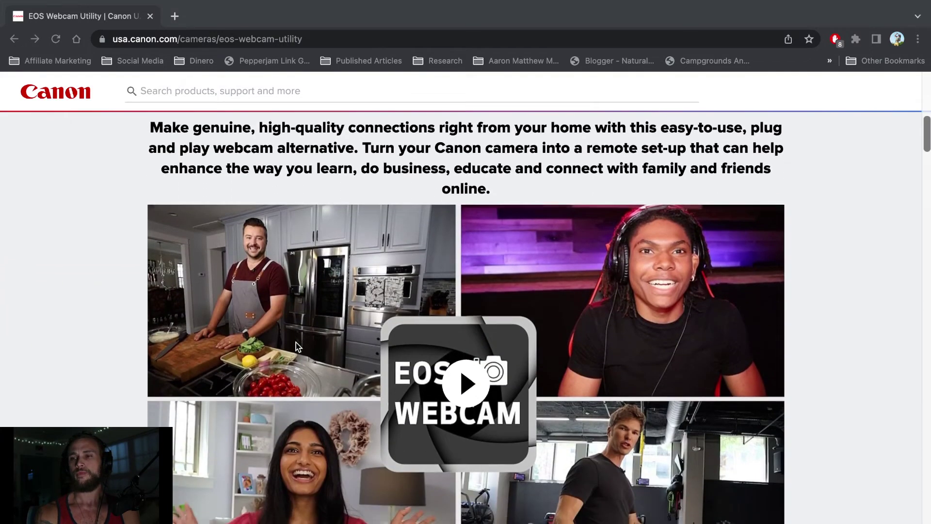
scroll(295, 343, down, 3)
scroll(296, 343, down, 3)
scroll(297, 347, down, 5)
scroll(297, 346, down, 2)
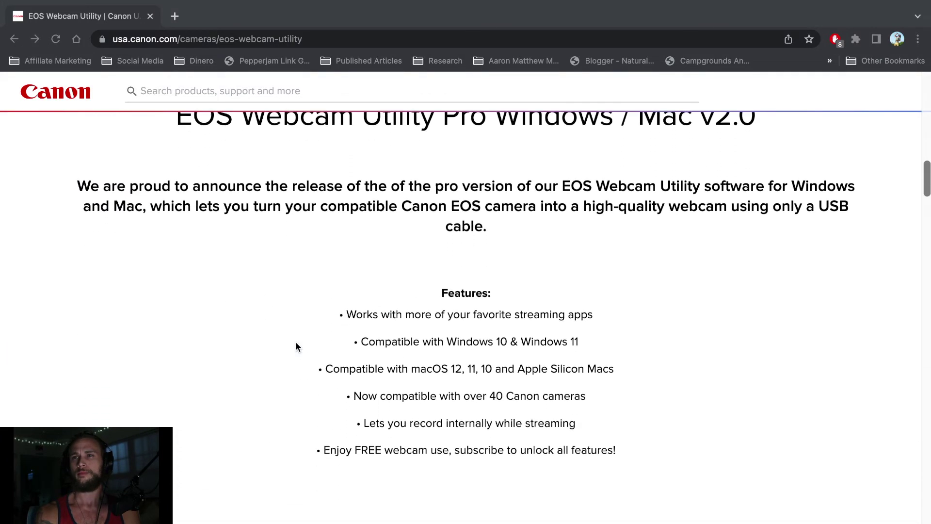
scroll(297, 346, down, 4)
scroll(298, 346, down, 1)
scroll(297, 346, down, 2)
scroll(296, 347, down, 2)
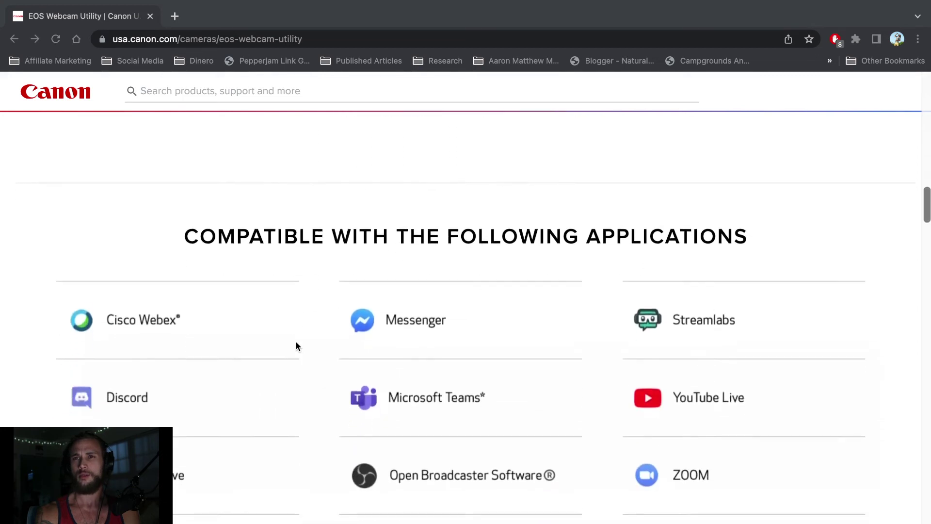
scroll(297, 347, down, 2)
scroll(296, 346, down, 1)
scroll(297, 345, down, 1)
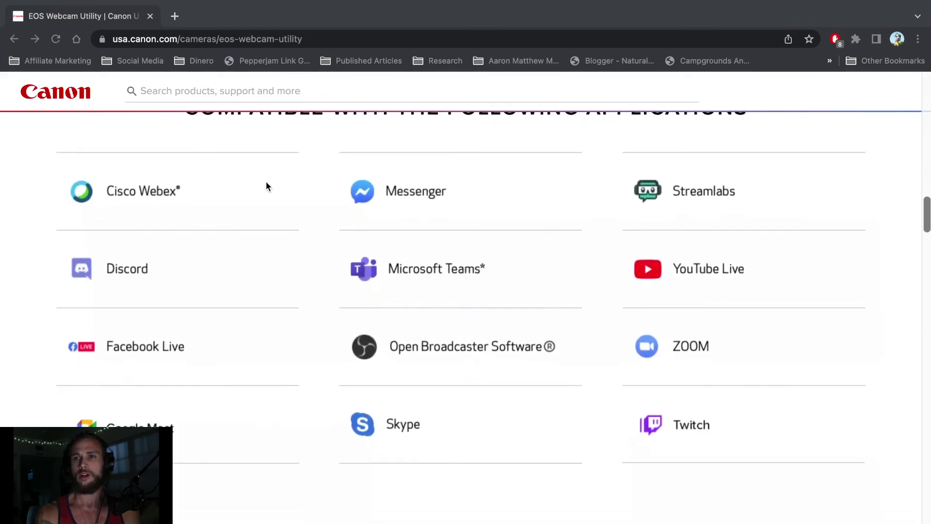
scroll(197, 321, down, 1)
scroll(198, 327, down, 1)
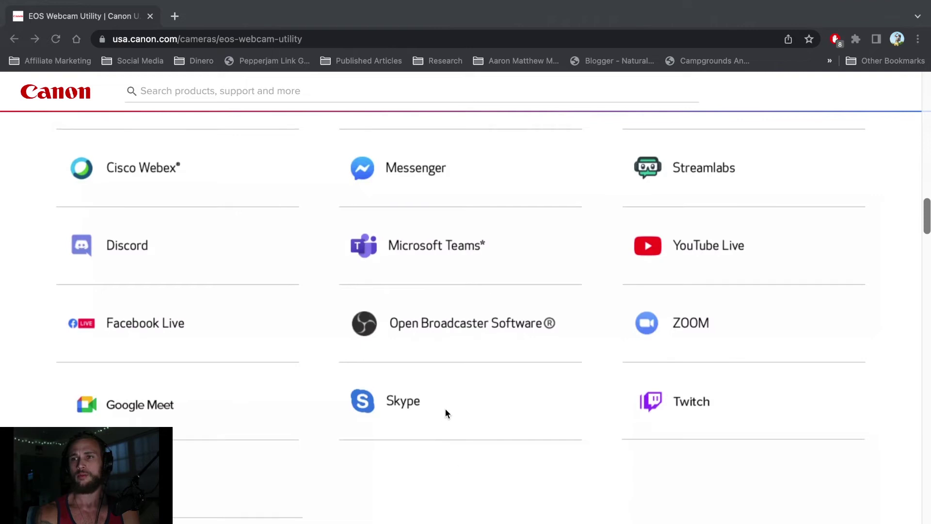
scroll(446, 409, down, 3)
scroll(446, 413, up, 2)
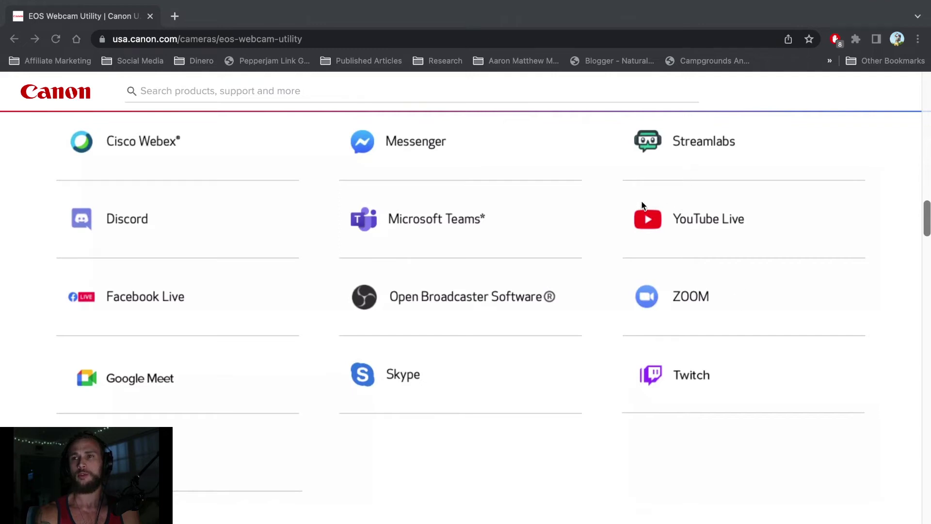
scroll(275, 250, down, 2)
scroll(275, 250, down, 4)
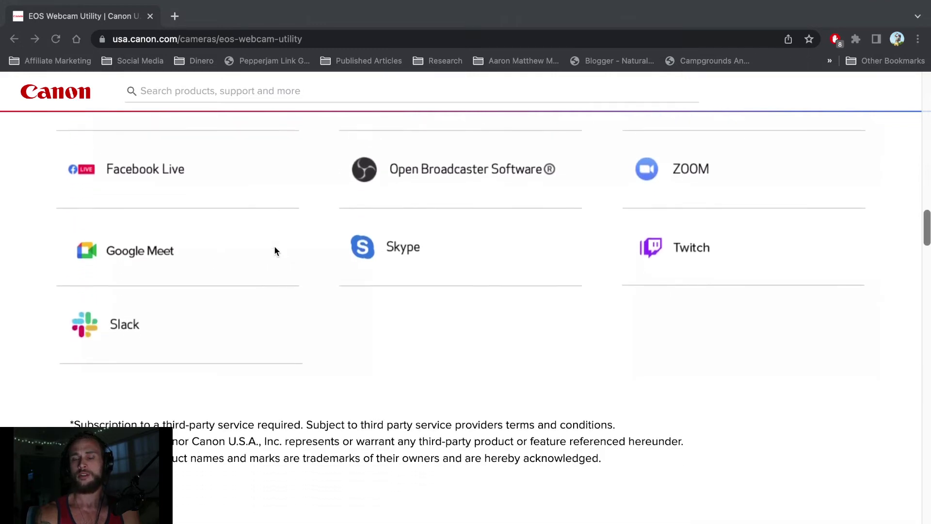
scroll(275, 251, up, 3)
scroll(275, 251, up, 5)
scroll(274, 250, down, 5)
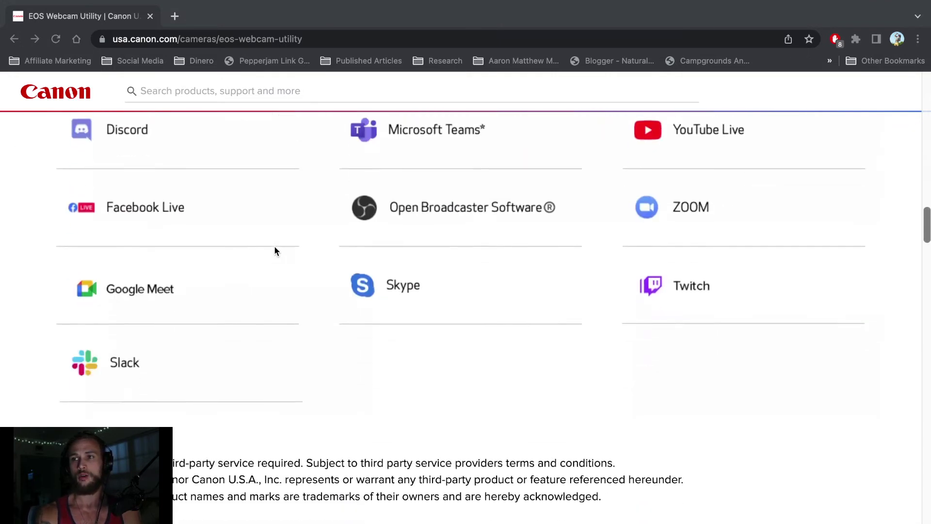
scroll(274, 251, down, 2)
scroll(275, 250, down, 2)
scroll(275, 250, down, 1)
scroll(275, 249, down, 1)
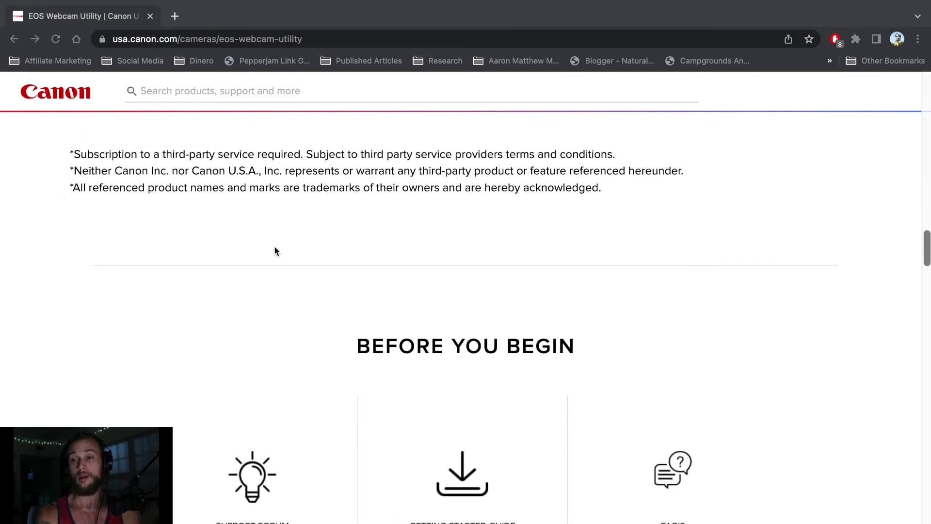
scroll(274, 249, down, 1)
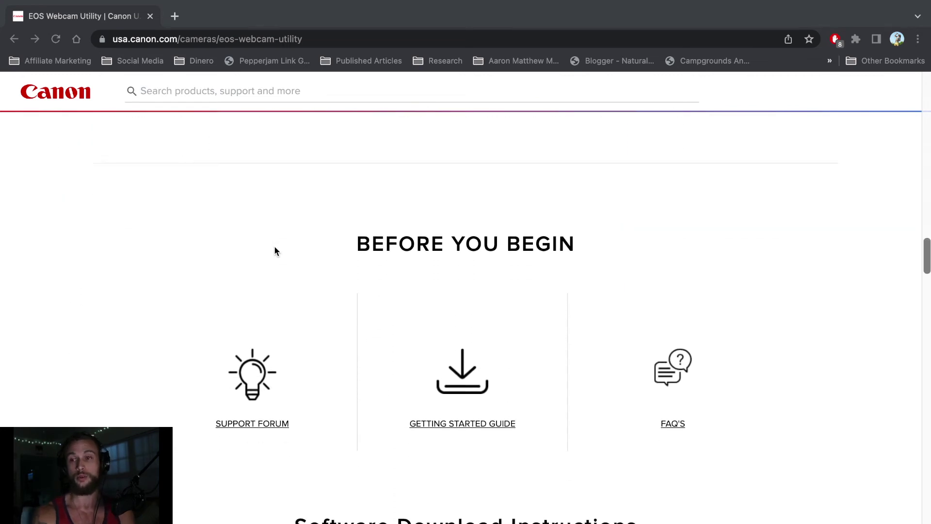
scroll(274, 250, down, 1)
scroll(275, 250, down, 2)
scroll(274, 249, down, 2)
scroll(274, 248, down, 1)
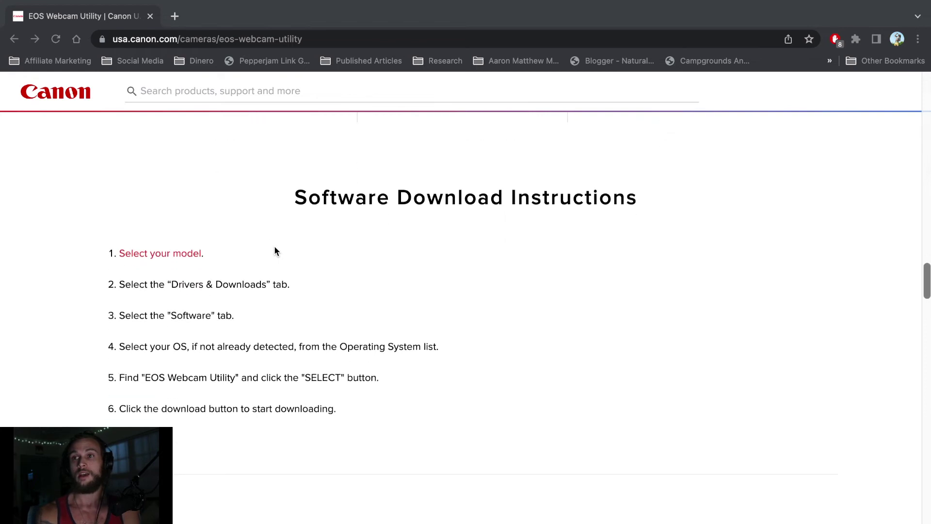
scroll(274, 249, up, 4)
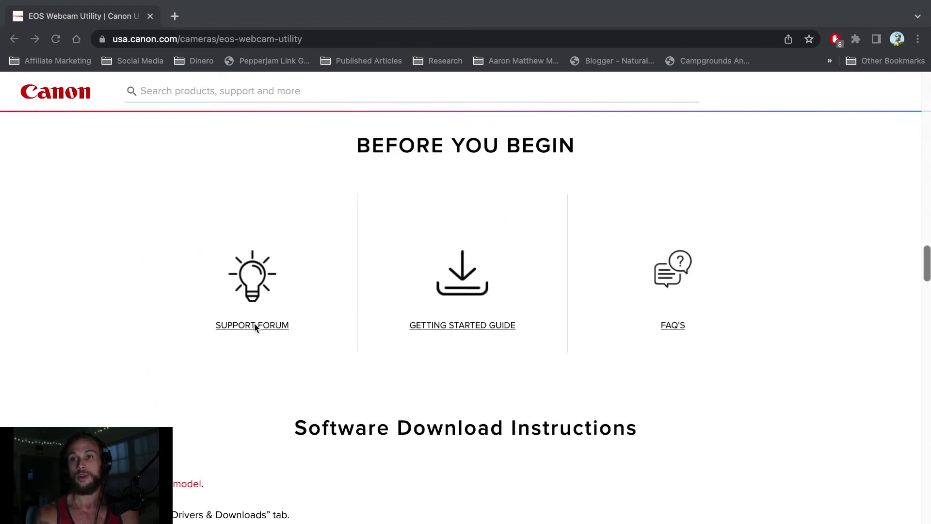
scroll(255, 327, down, 1)
scroll(301, 373, down, 3)
scroll(301, 373, down, 2)
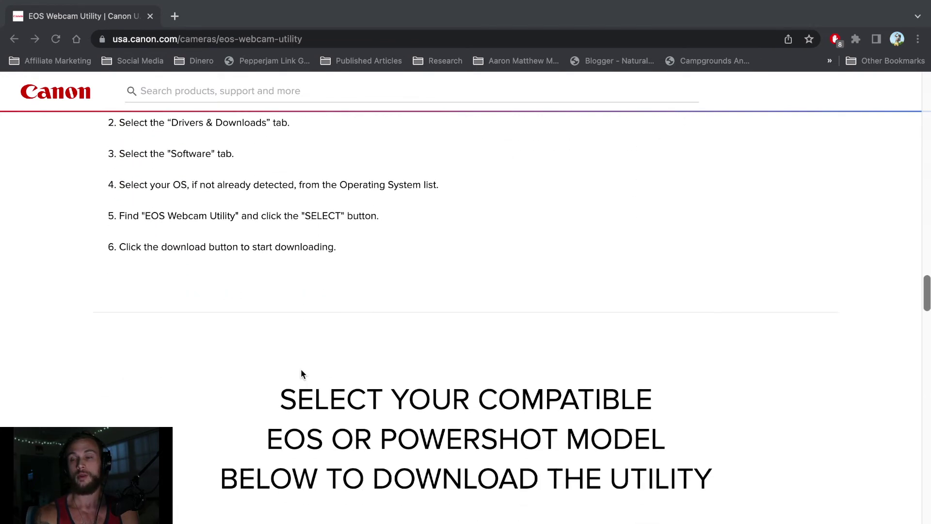
scroll(301, 370, up, 1)
scroll(307, 372, down, 5)
scroll(308, 372, down, 2)
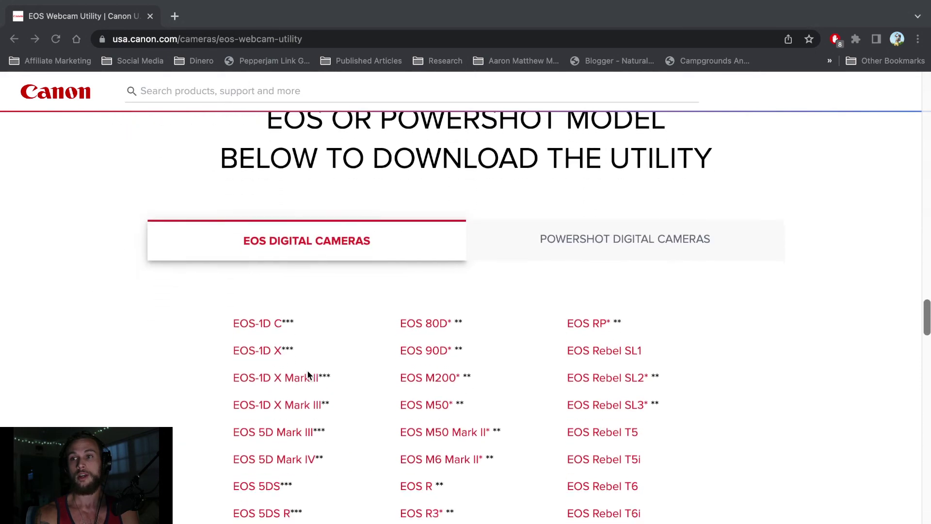
scroll(308, 371, down, 2)
scroll(308, 372, down, 1)
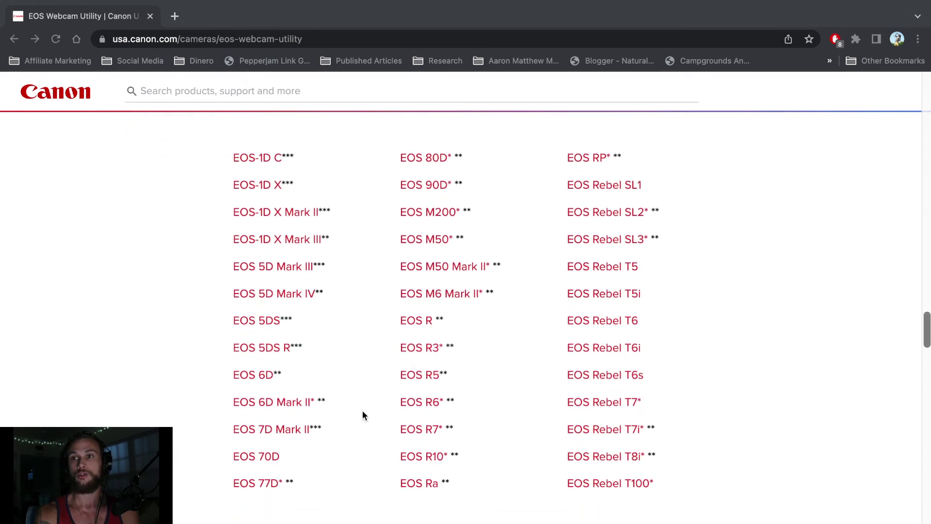
scroll(400, 425, down, 1)
scroll(399, 426, down, 1)
scroll(407, 439, up, 1)
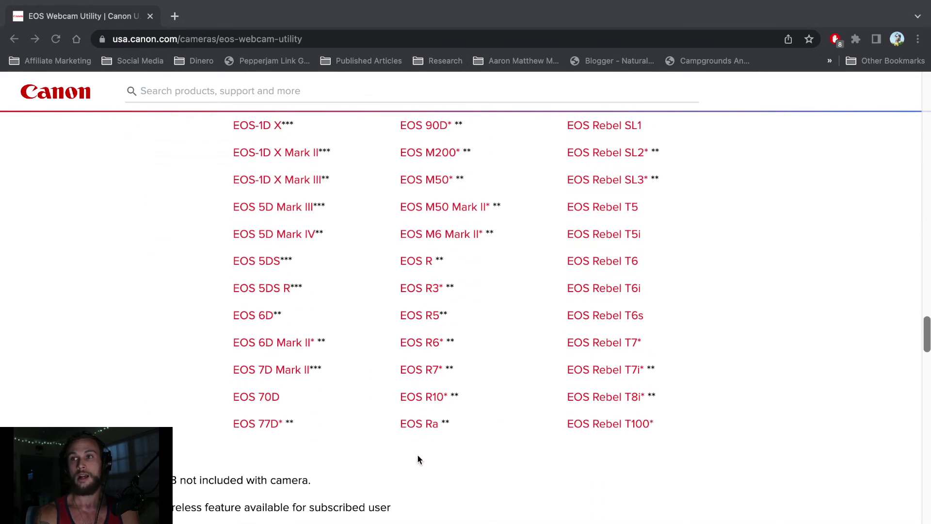
scroll(415, 436, up, 1)
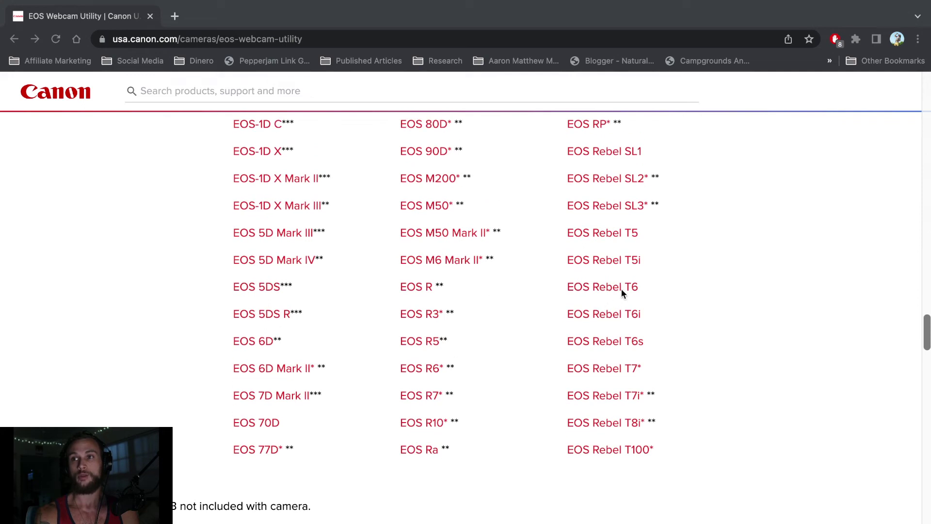
scroll(619, 289, down, 1)
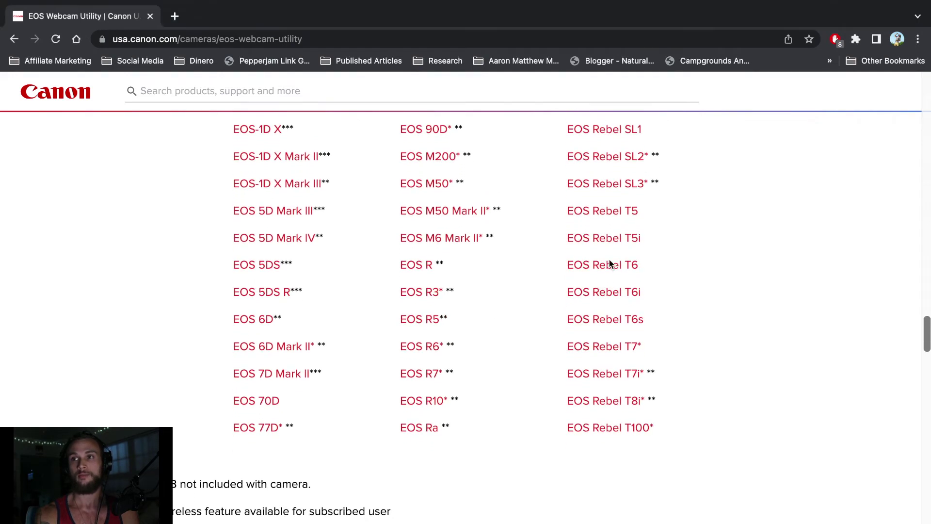
Open the EOS Rebel T6 support page
click(581, 266)
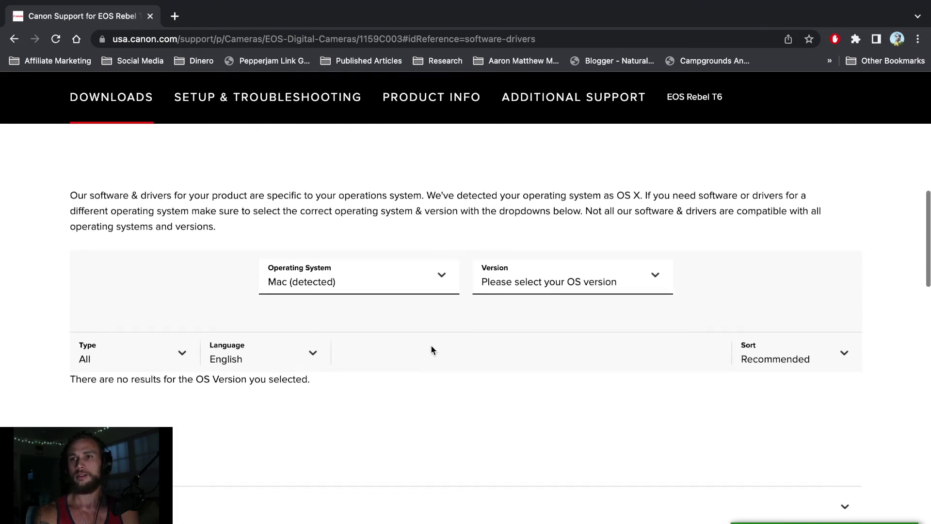
scroll(431, 348, down, 3)
scroll(456, 318, down, 2)
scroll(457, 319, up, 2)
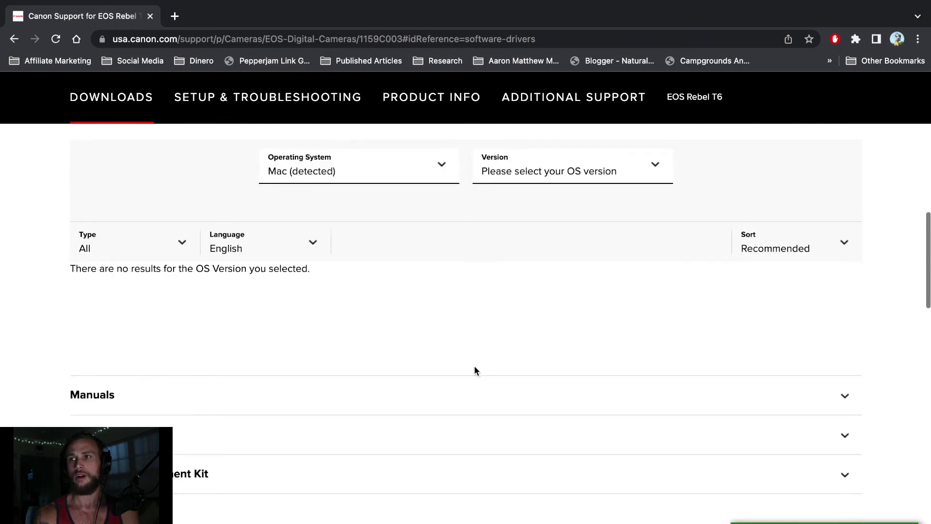
Filter downloads to macOS 12 and select EOS Webcam Utility Pro 2.0
click(540, 169)
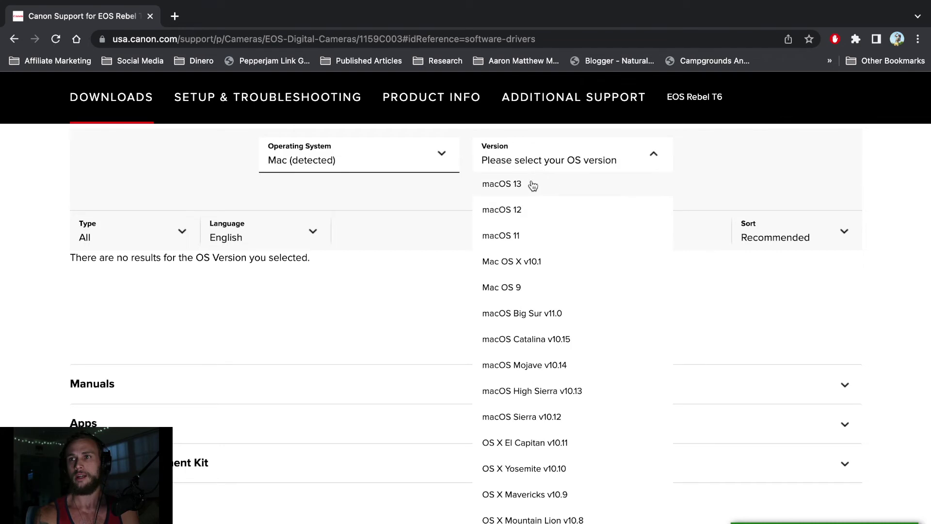
click(522, 209)
scroll(513, 286, down, 2)
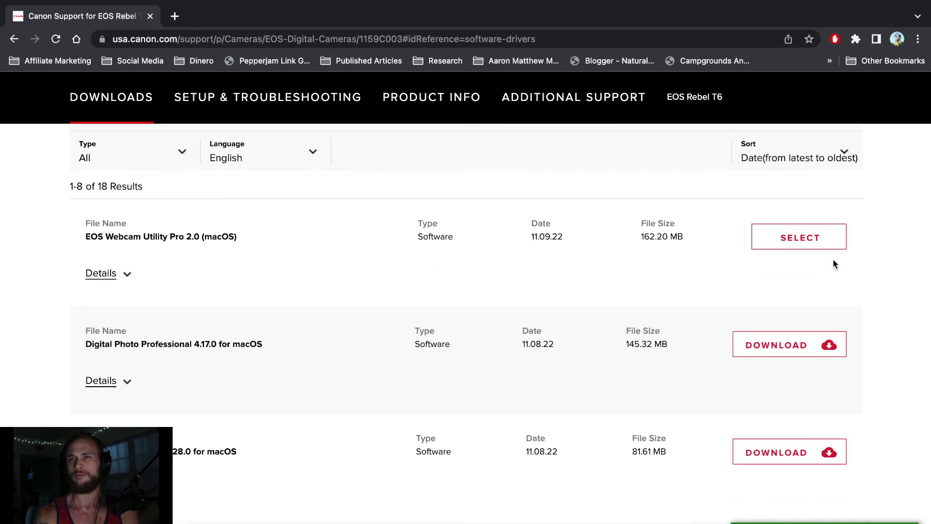
click(820, 240)
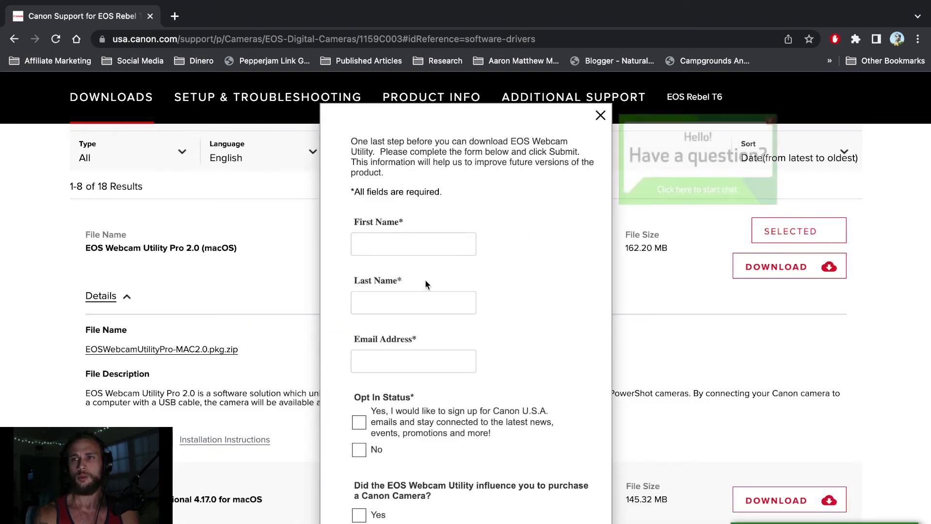
Dismiss the download registration form that appears
scroll(421, 356, down, 1)
scroll(419, 369, down, 1)
scroll(418, 371, down, 2)
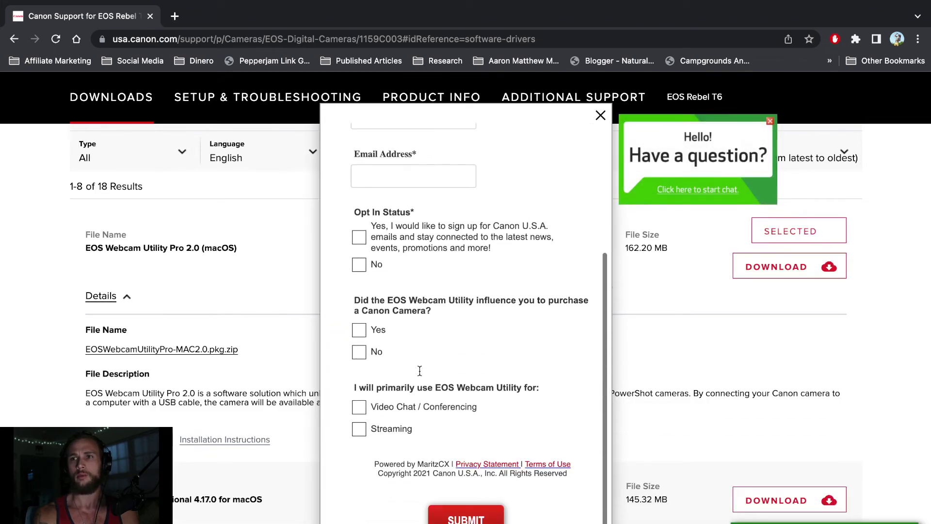
scroll(516, 239, up, 5)
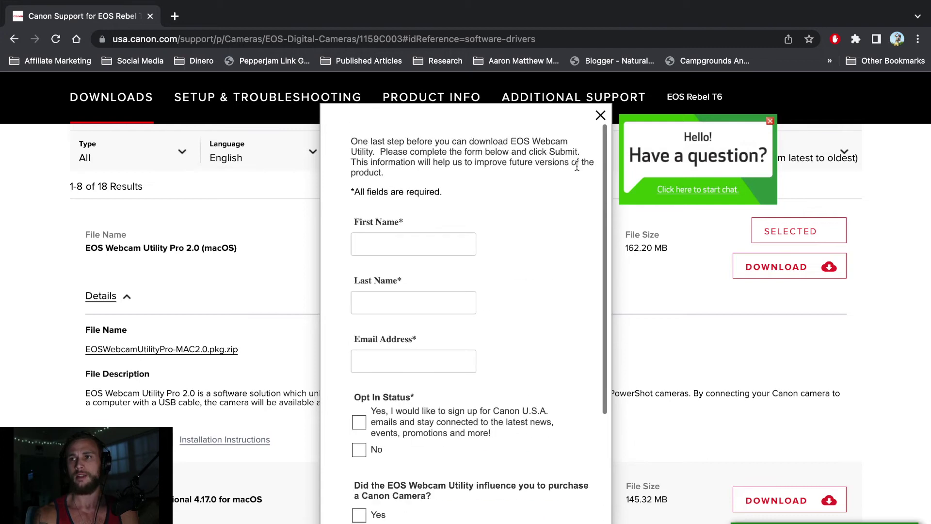
click(601, 116)
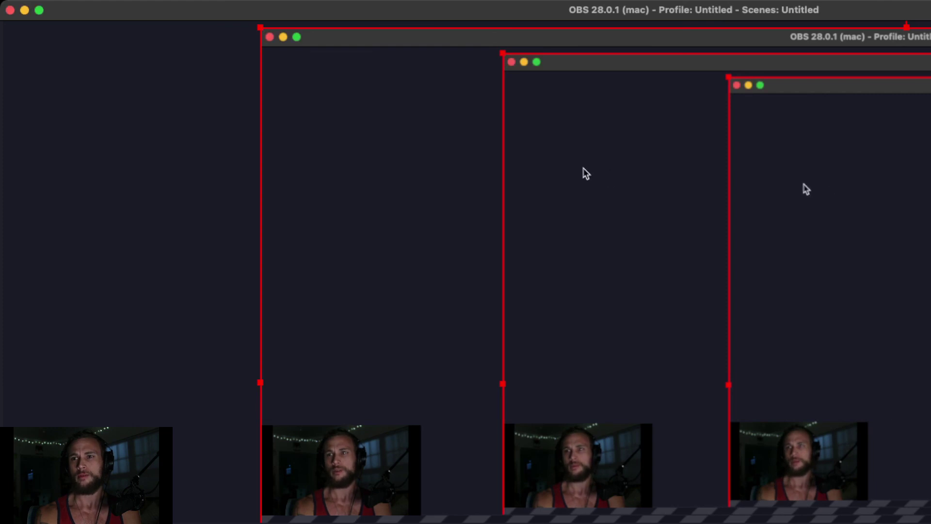
Move the display capture source to the canvas centre and resize it, producing a recursive tunnel
drag(614, 181, 153, 176)
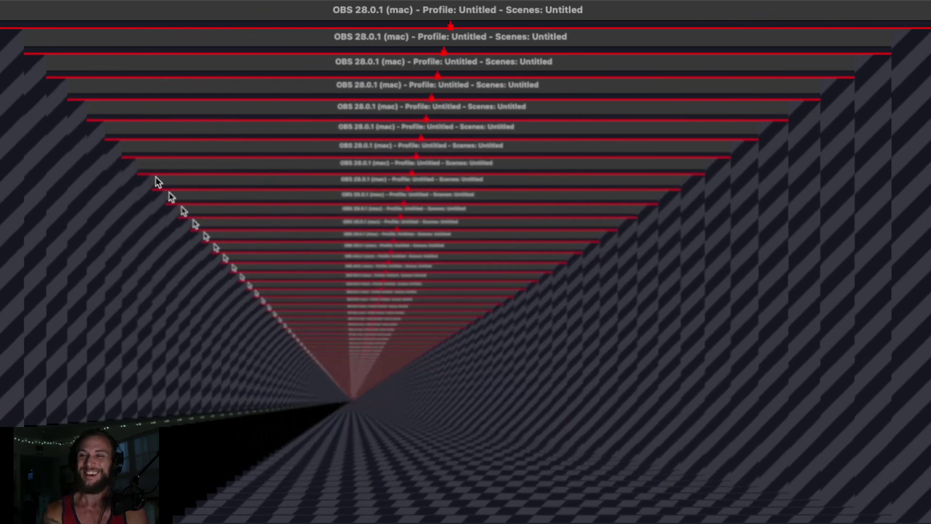
drag(93, 401, 184, 423)
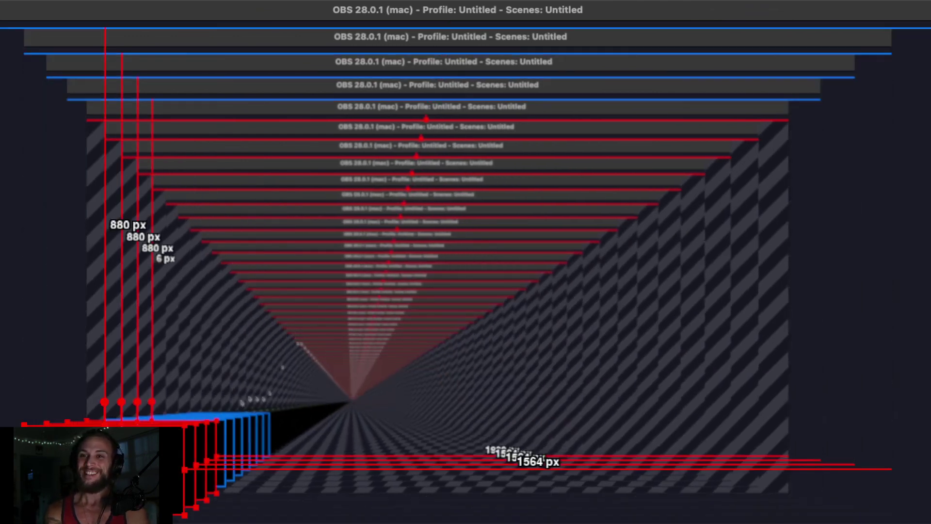